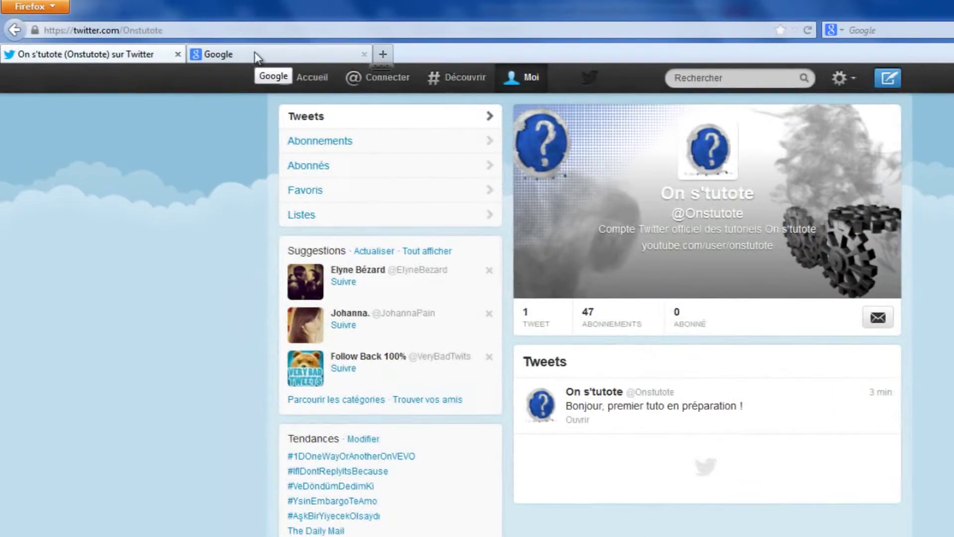
Search Google for manageflitter and open the ManageFlitter website.
left_click(255, 55)
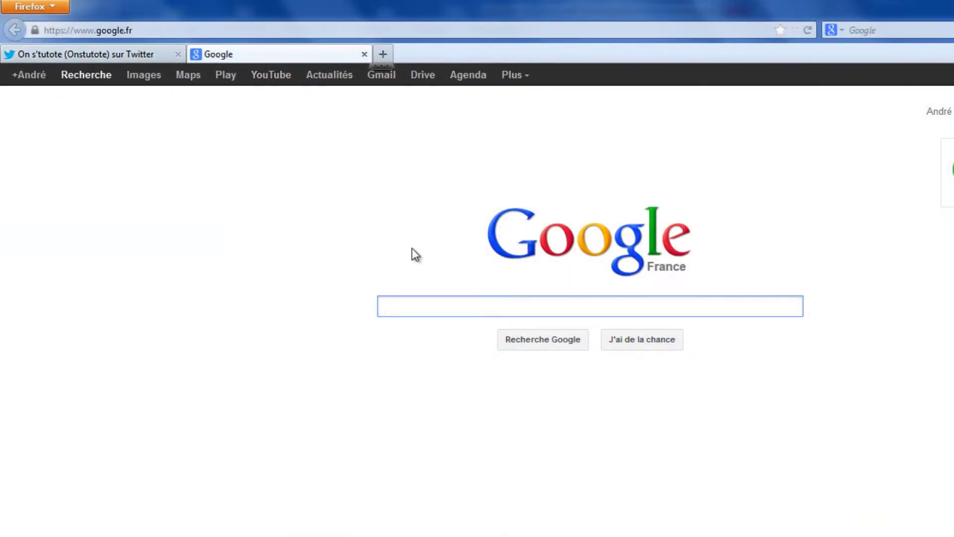
type("manage")
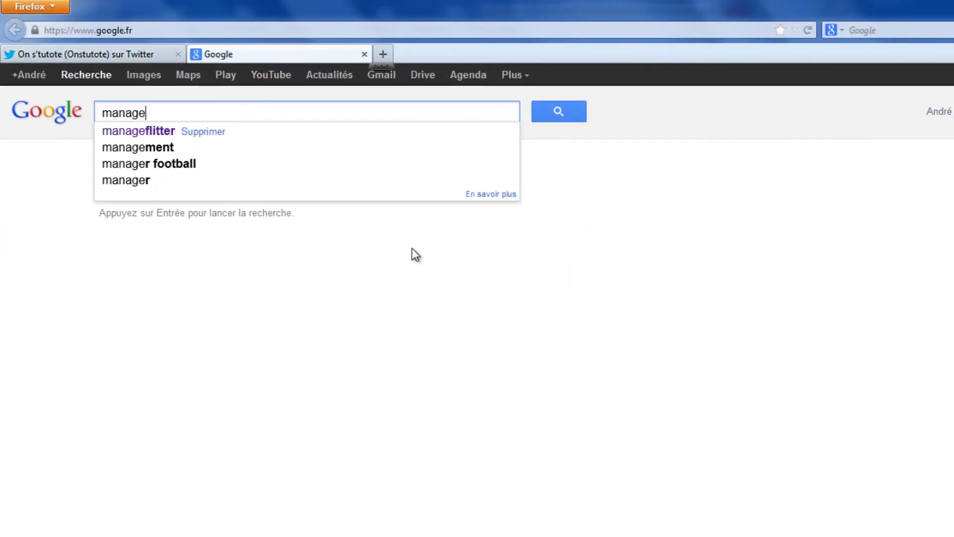
key("Down")
key("Return")
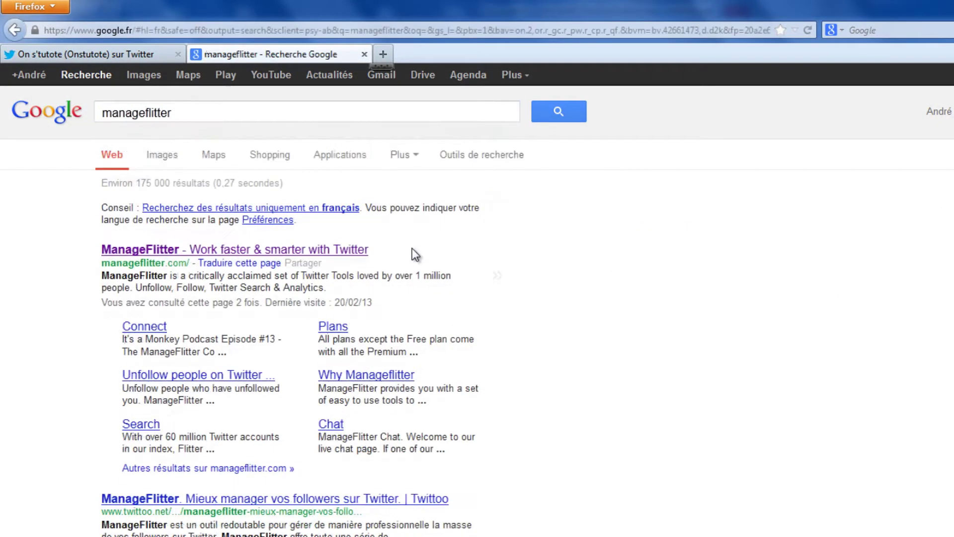
left_click(309, 257)
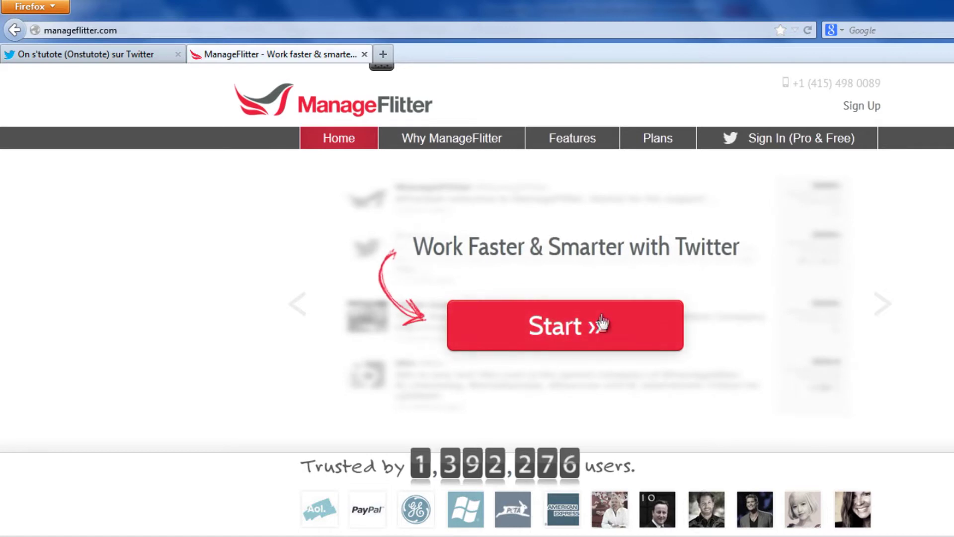
Start signing in to ManageFlitter through Twitter and authorize it to use the Twitter account.
left_click(572, 329)
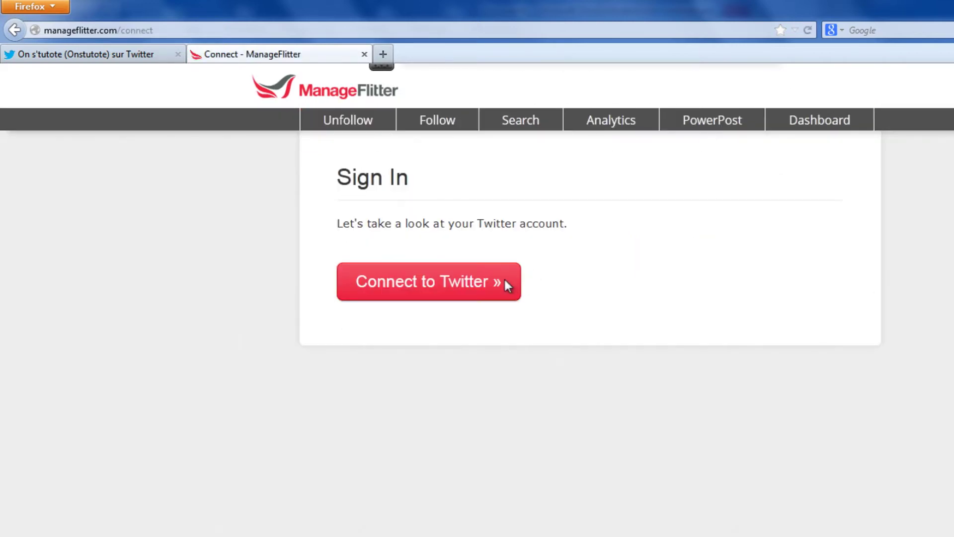
left_click(497, 283)
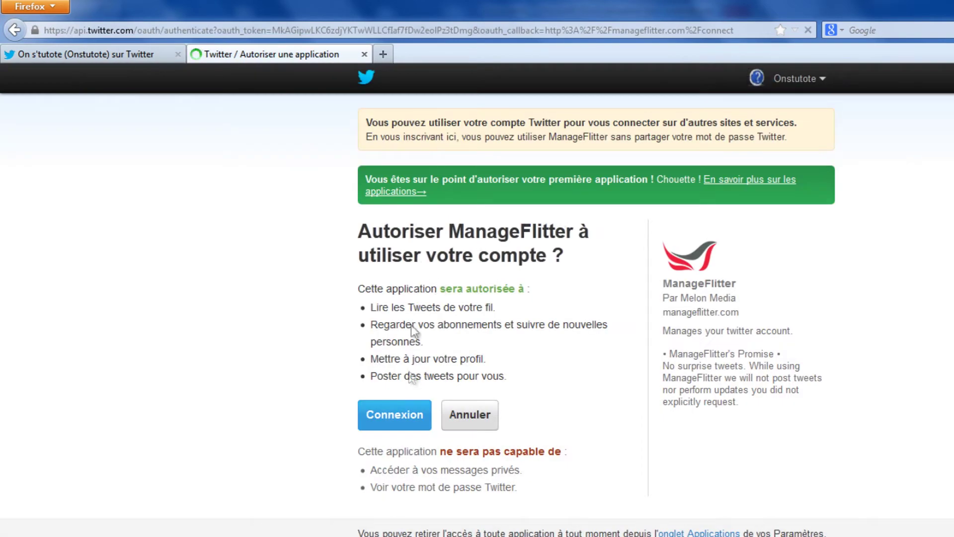
left_click_drag(74, 30, 126, 30)
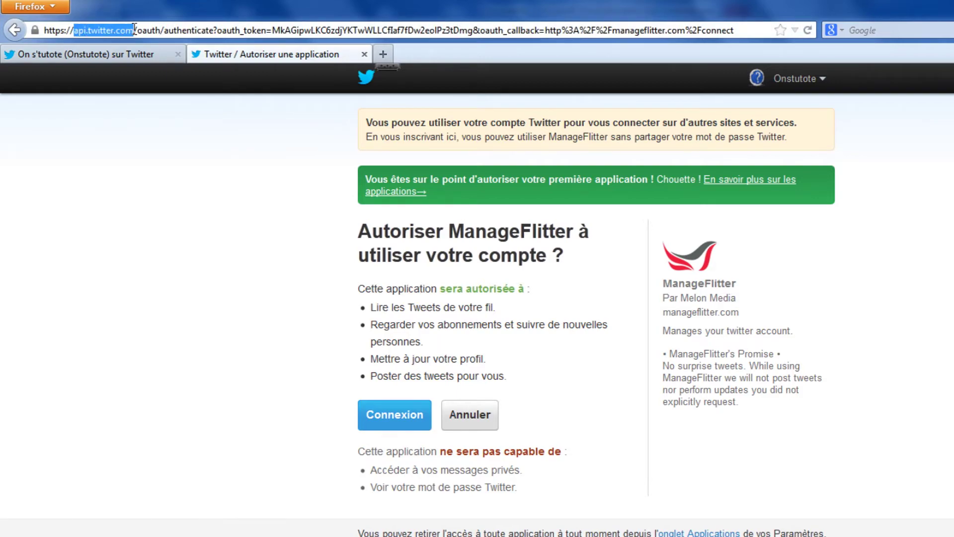
left_click(134, 30)
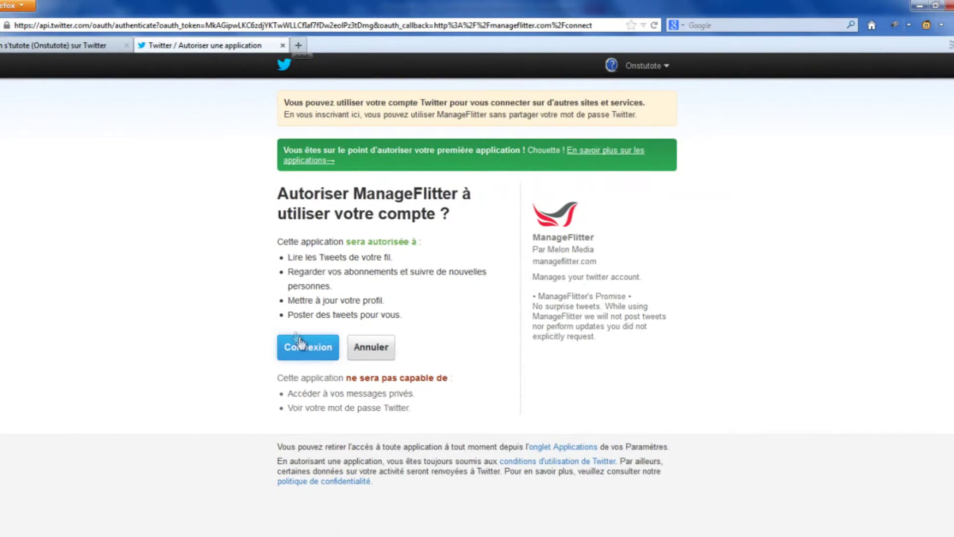
left_click(306, 350)
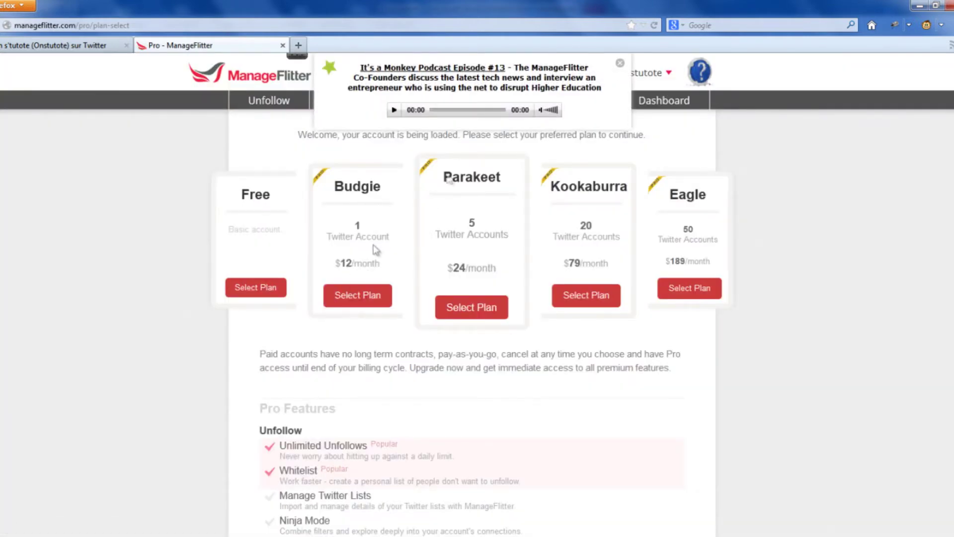
Dismiss the podcast banner and choose the Free plan for the ManageFlitter account.
left_click(620, 63)
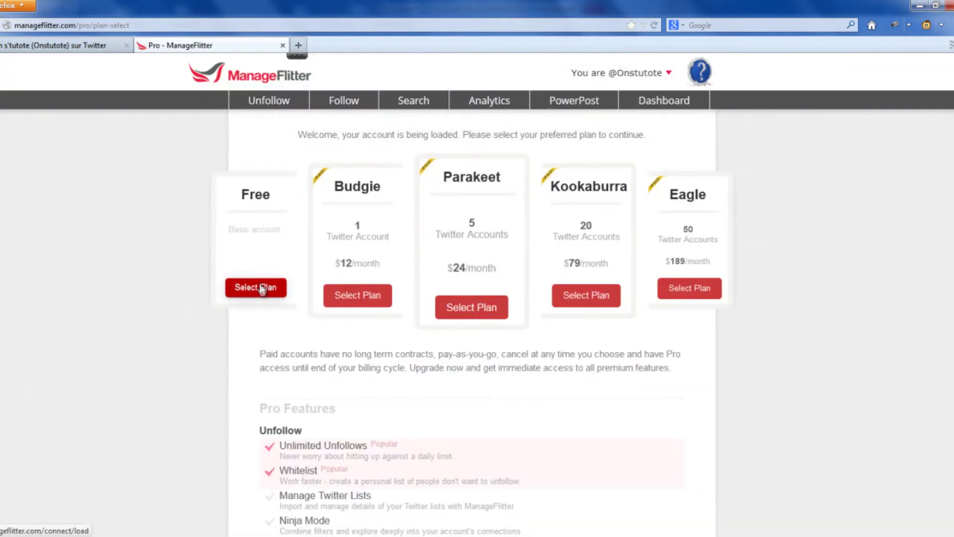
mouse_move(275, 196)
left_mouse_down()
mouse_move(251, 195)
mouse_move(279, 196)
left_mouse_up()
left_click(242, 195)
left_click(279, 221)
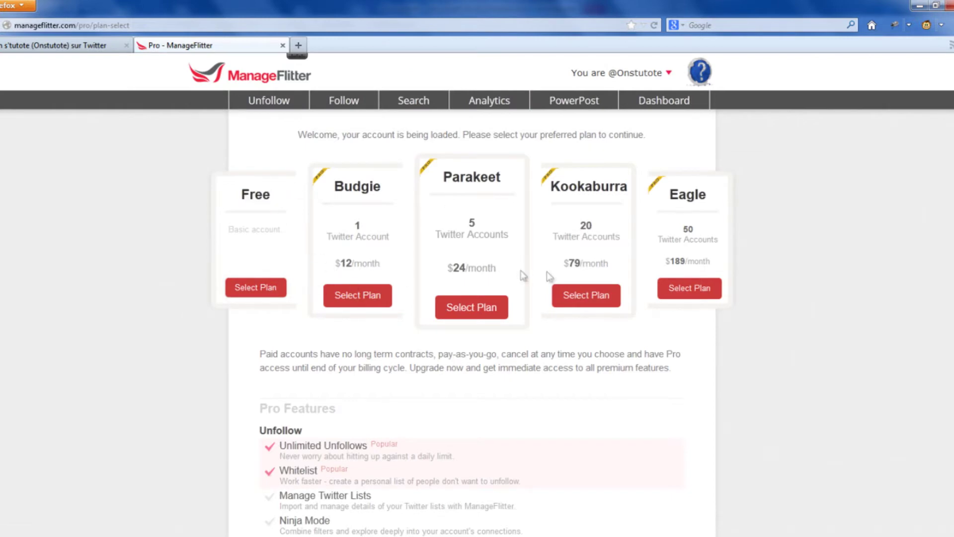
left_click_drag(328, 237, 390, 238)
left_click(457, 228)
left_click(269, 290)
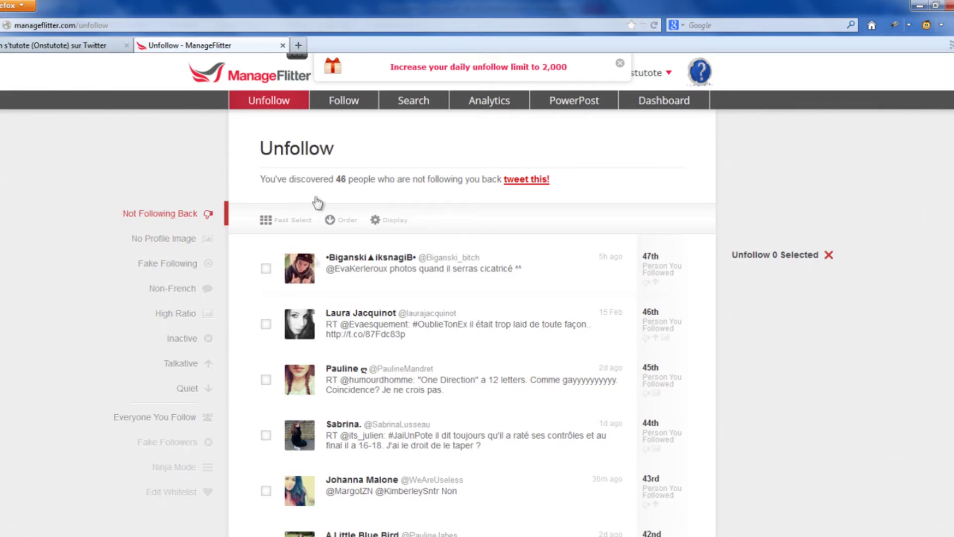
Review followed accounts under No Profile Image, Fake Following, Non-French and High Ratio, checking the first account's details in the last two lists.
left_click(182, 239)
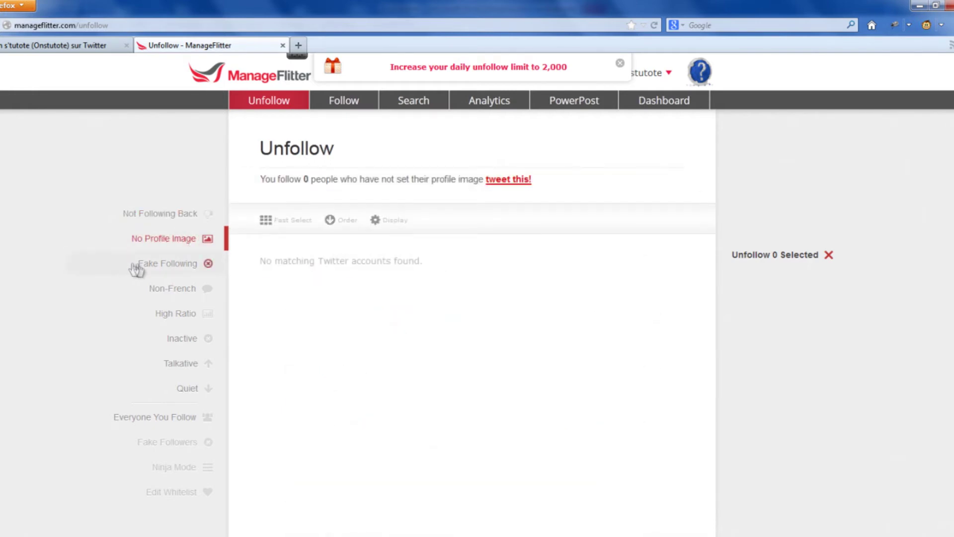
left_click(153, 269)
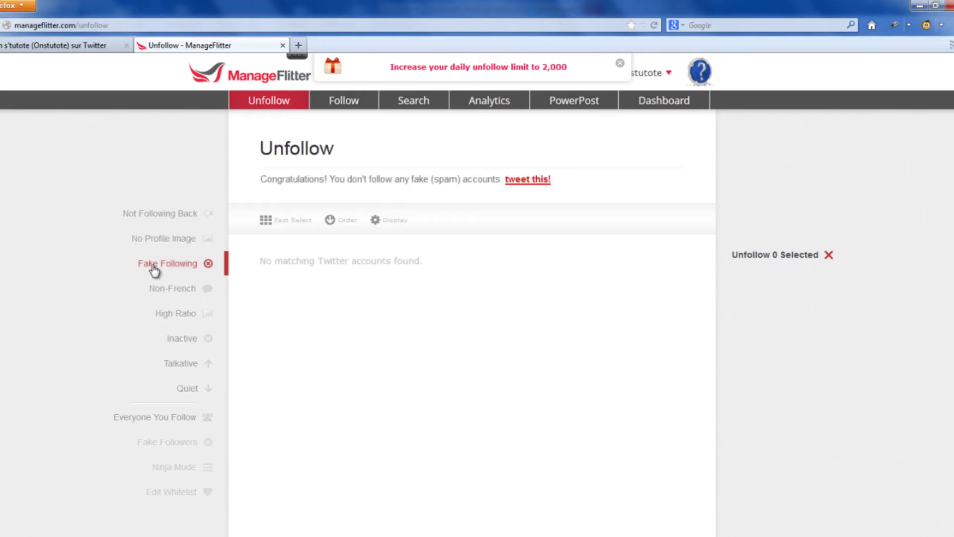
scroll(386, 228, "down", 2)
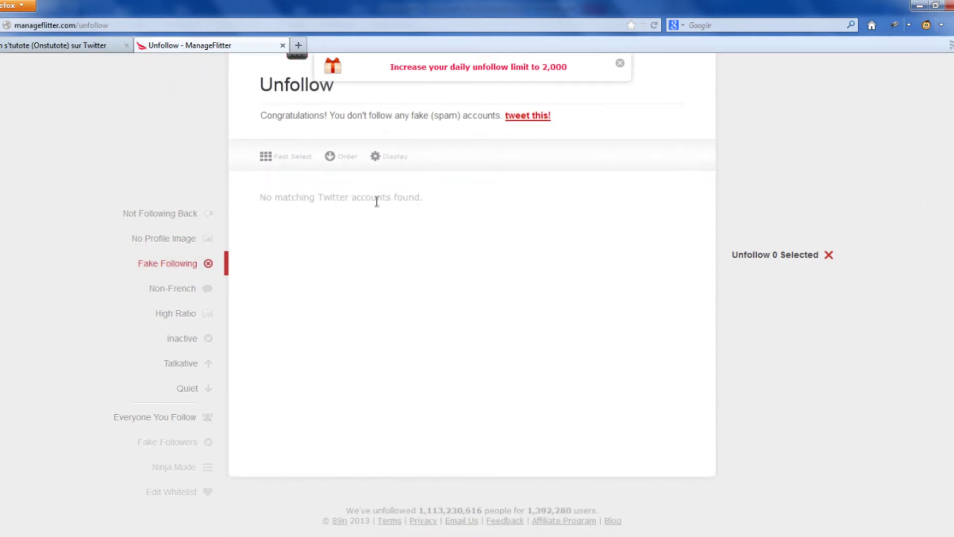
scroll(377, 205, "up", 2)
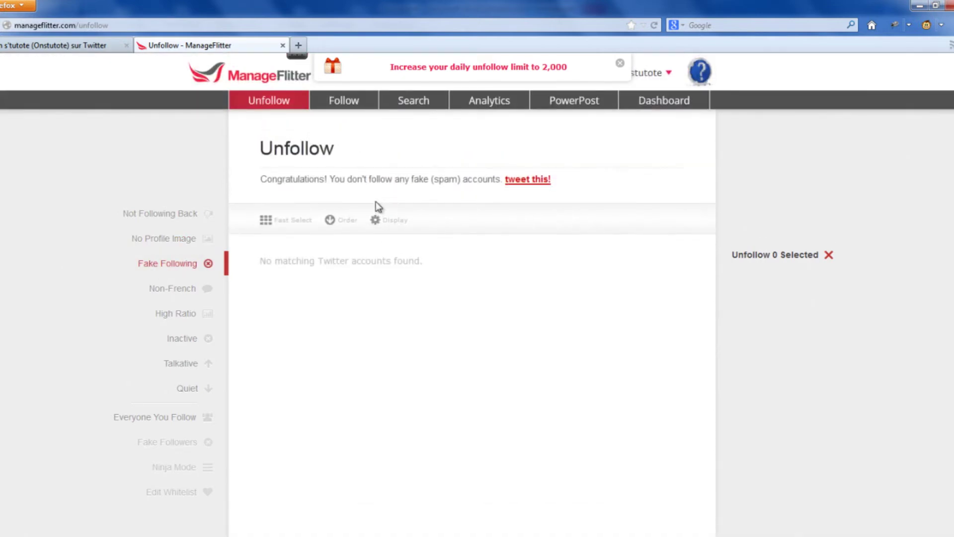
left_click(194, 290)
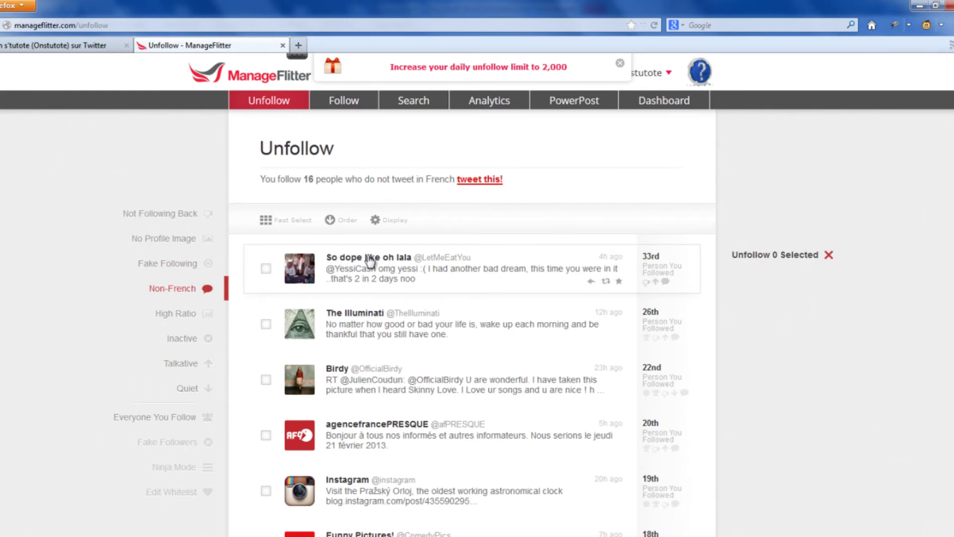
mouse_move(374, 259)
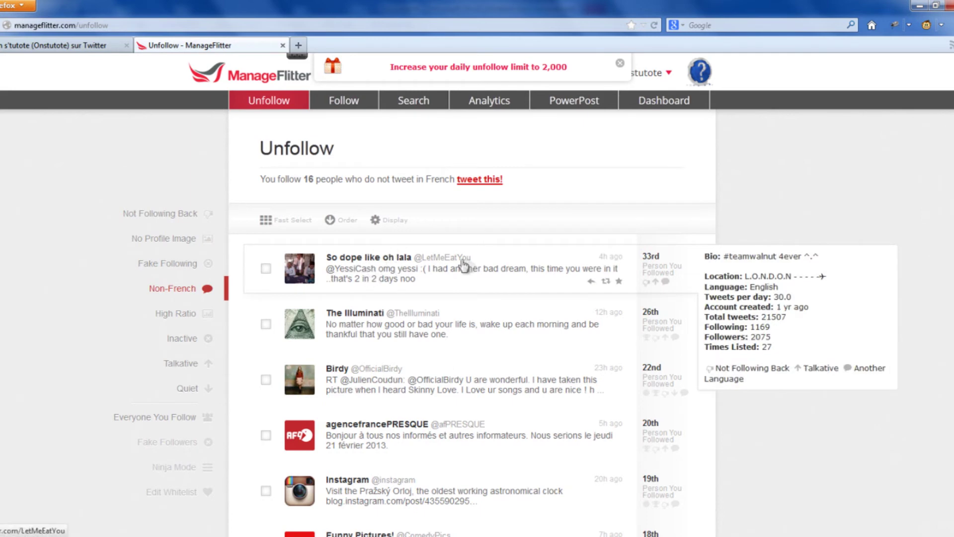
left_click(187, 315)
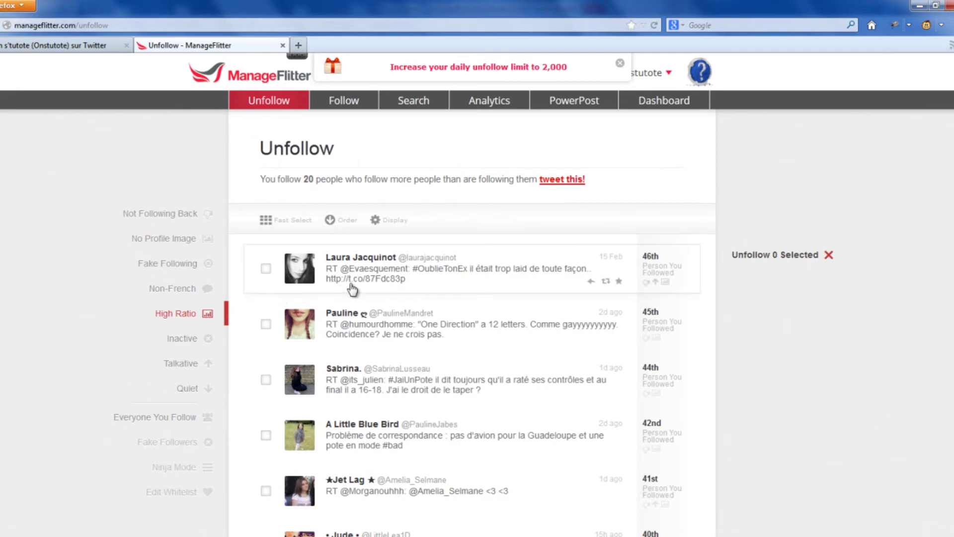
mouse_move(352, 289)
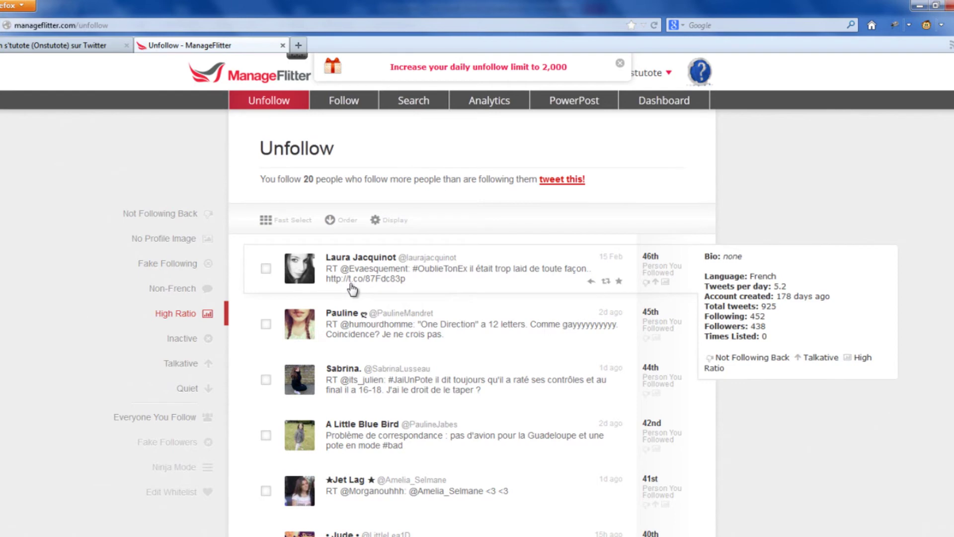
Unfollow all four accounts in the Inactive list and dismiss the confirmation message.
left_click(182, 340)
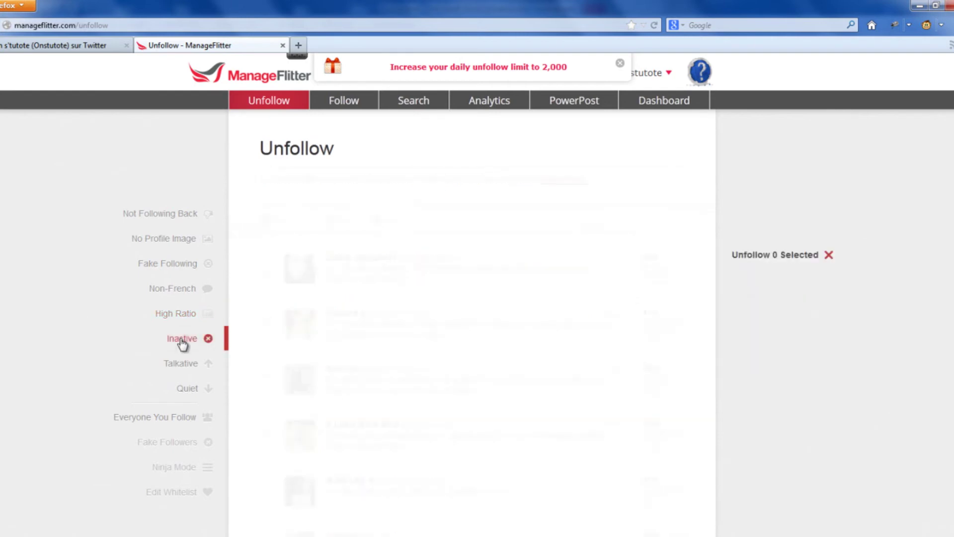
left_click(265, 269)
left_click(265, 324)
left_click(266, 380)
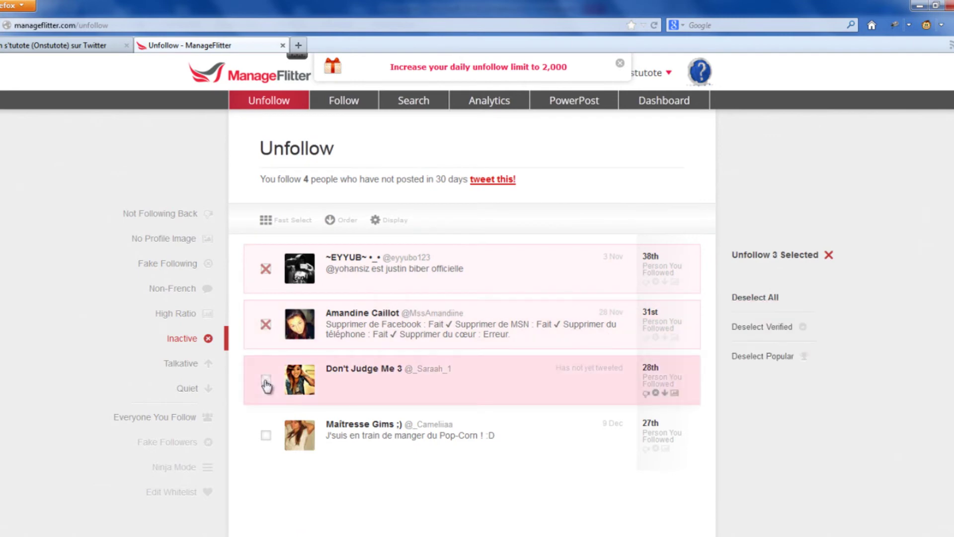
left_click(266, 436)
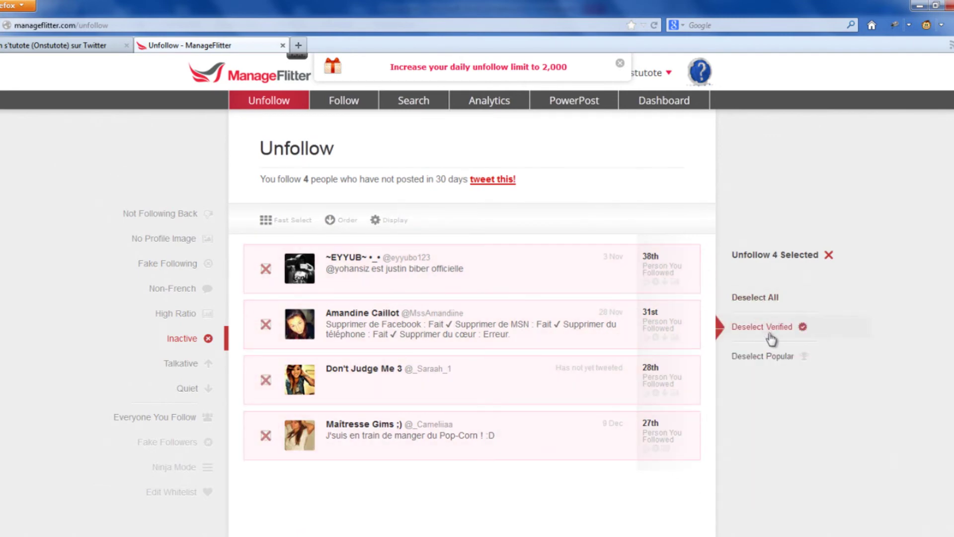
left_click(783, 262)
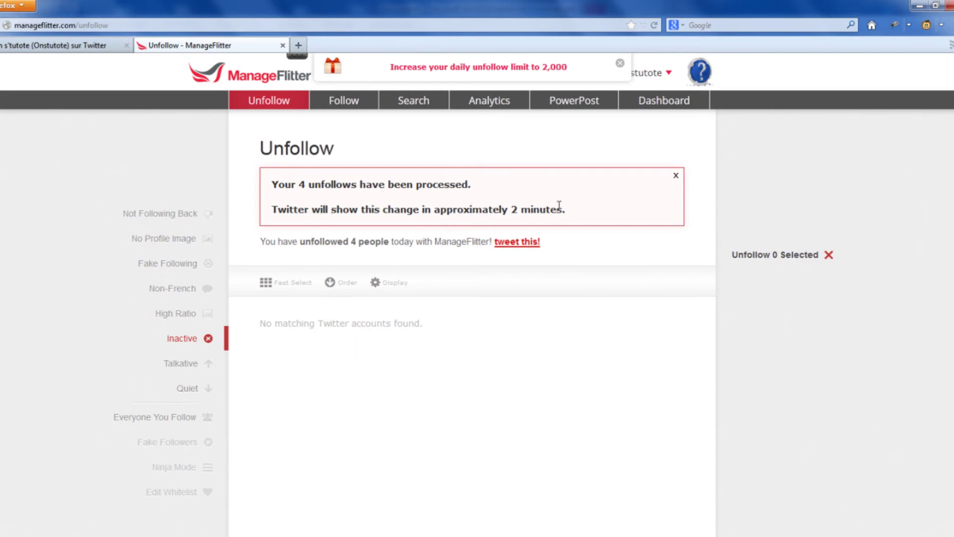
left_click(676, 178)
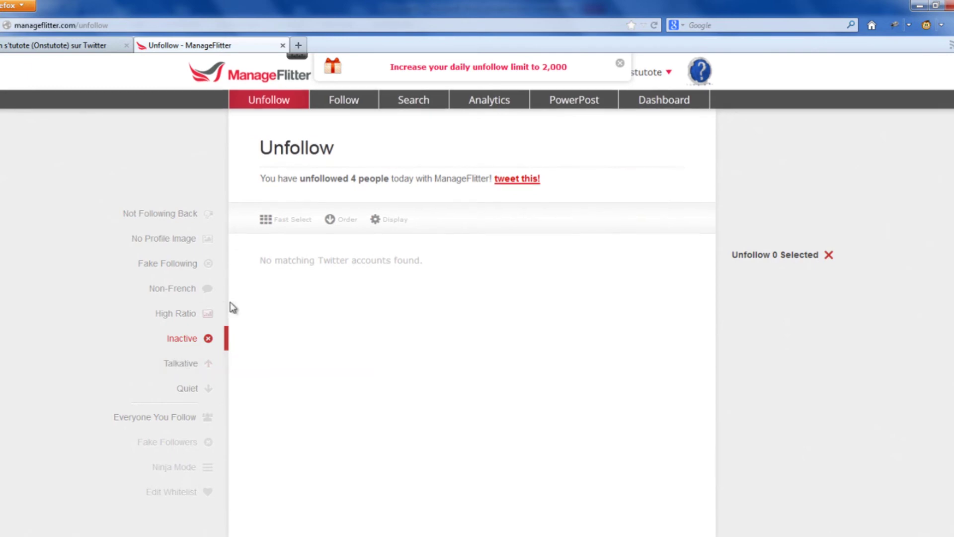
Review the followed accounts listed under the Talkative and Quiet filters.
scroll(218, 318, "down", 3)
scroll(194, 348, "up", 3)
left_click(187, 369)
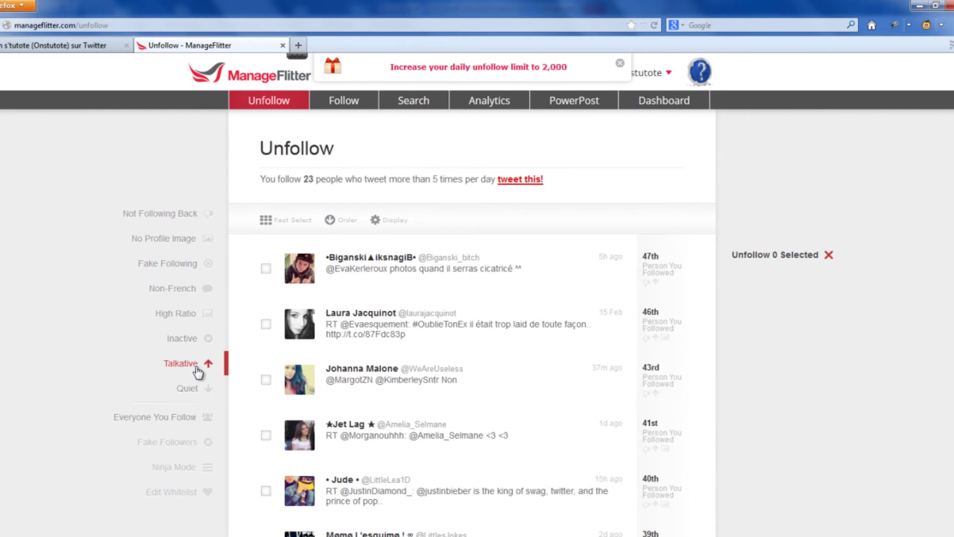
left_click(192, 392)
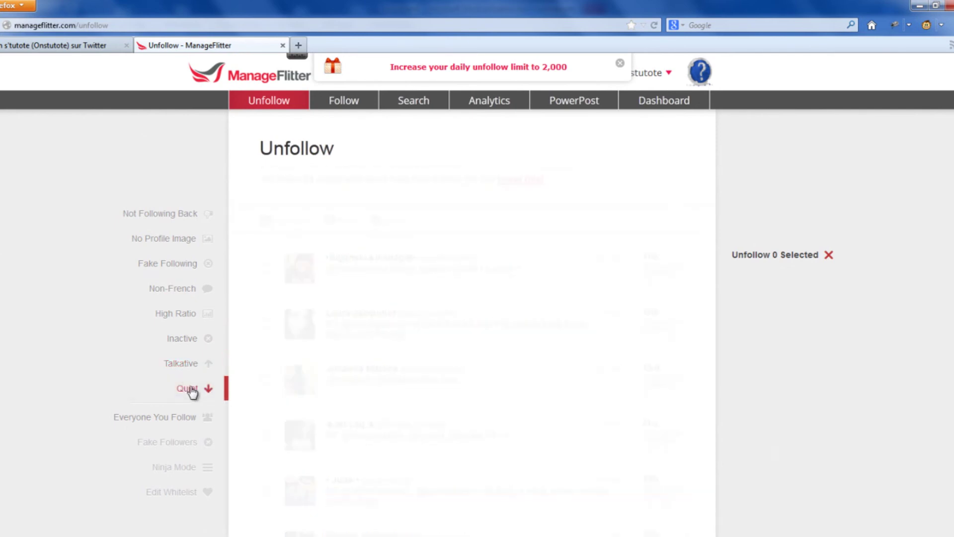
Unfollow The Illuminati from the Everyone You Follow list and dismiss the confirmation message.
left_click(193, 425)
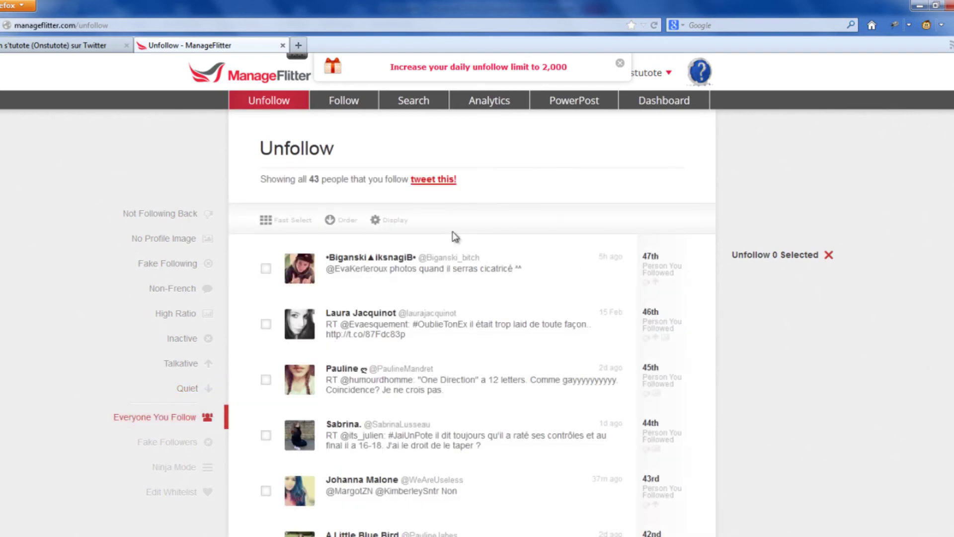
scroll(426, 241, "down", 7)
scroll(406, 255, "down", 3)
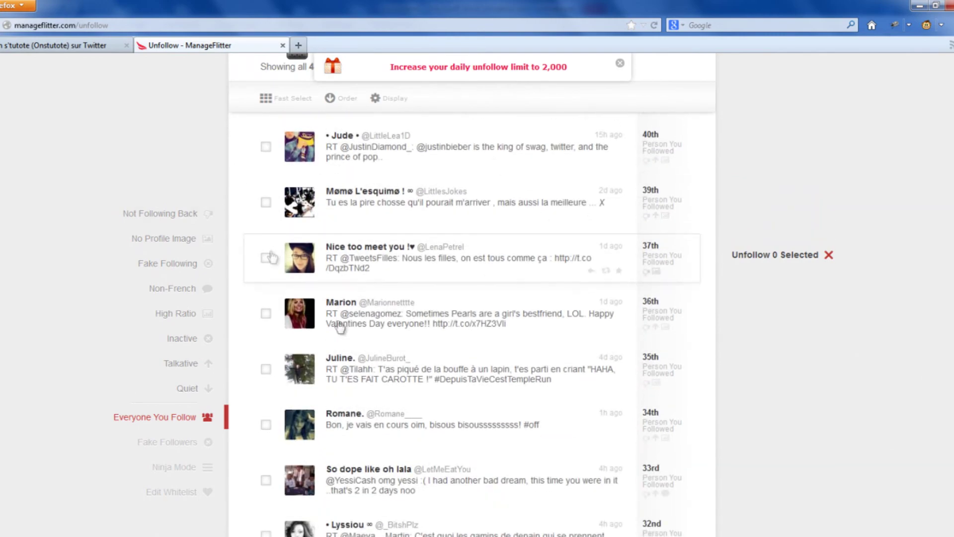
scroll(340, 327, "down", 10)
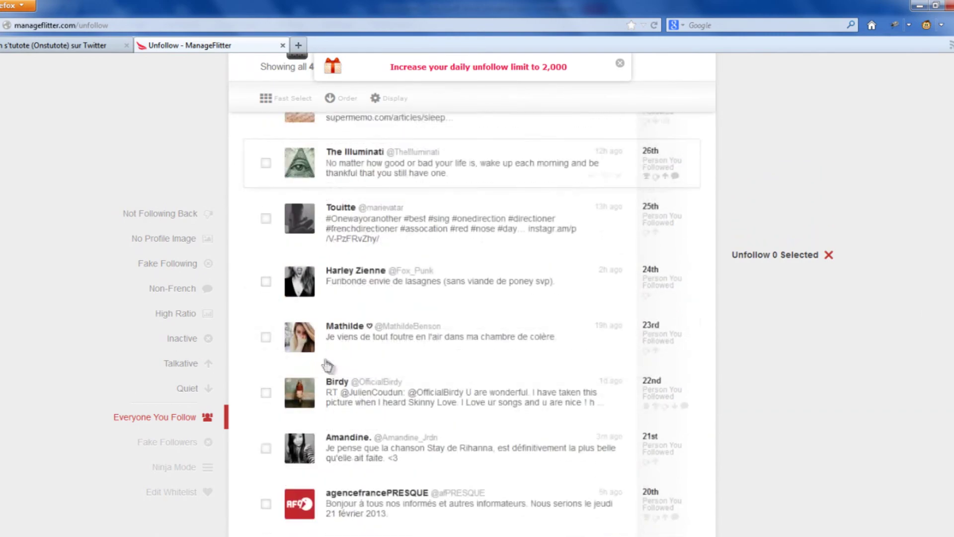
scroll(273, 208, "up", 2)
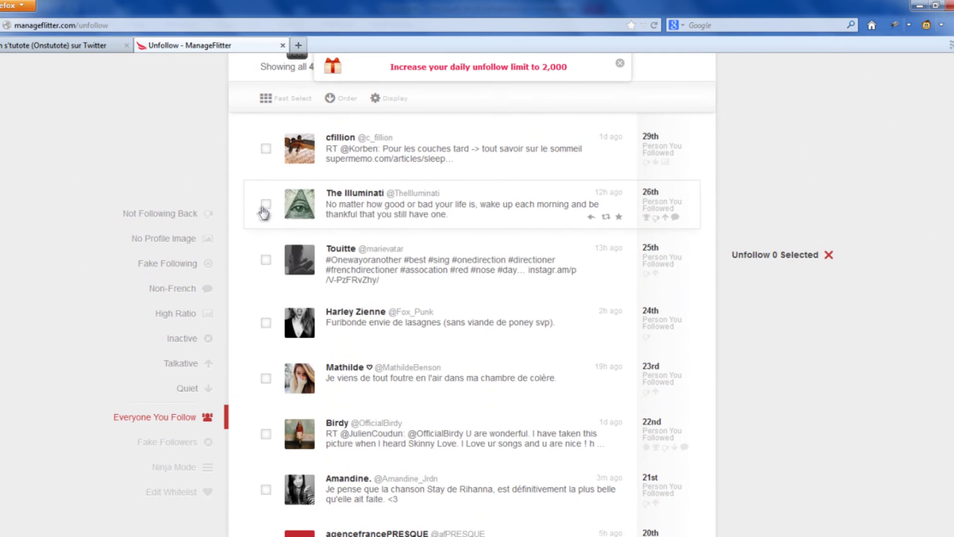
left_click(265, 206)
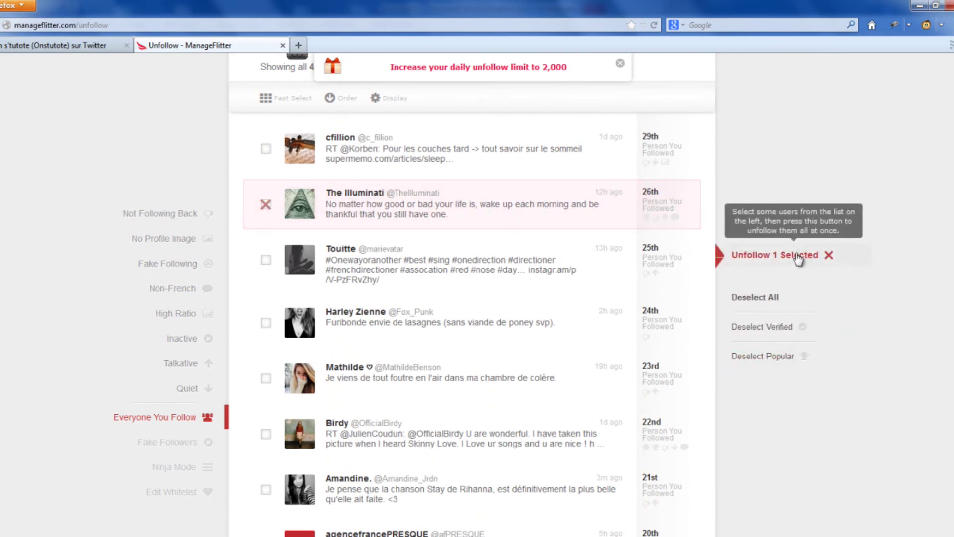
left_click(798, 257)
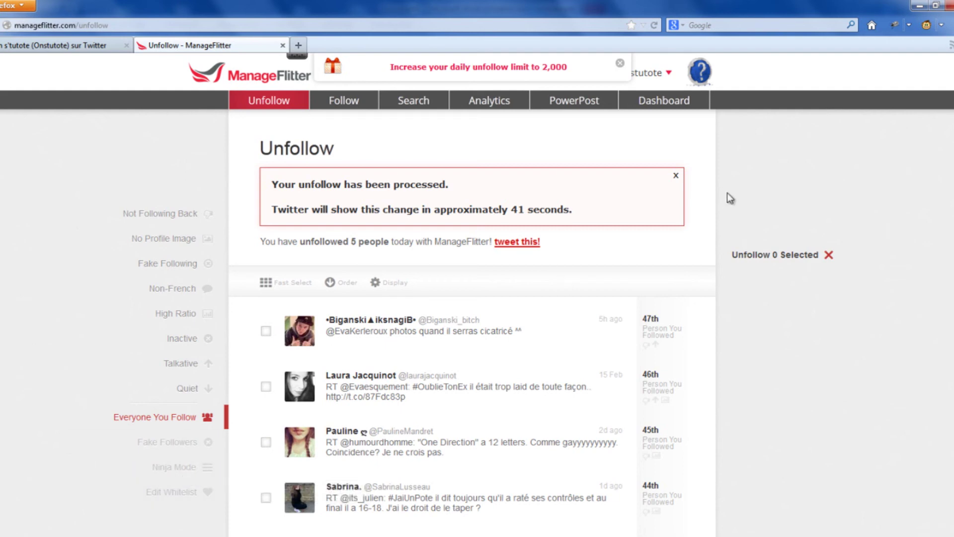
left_click(677, 177)
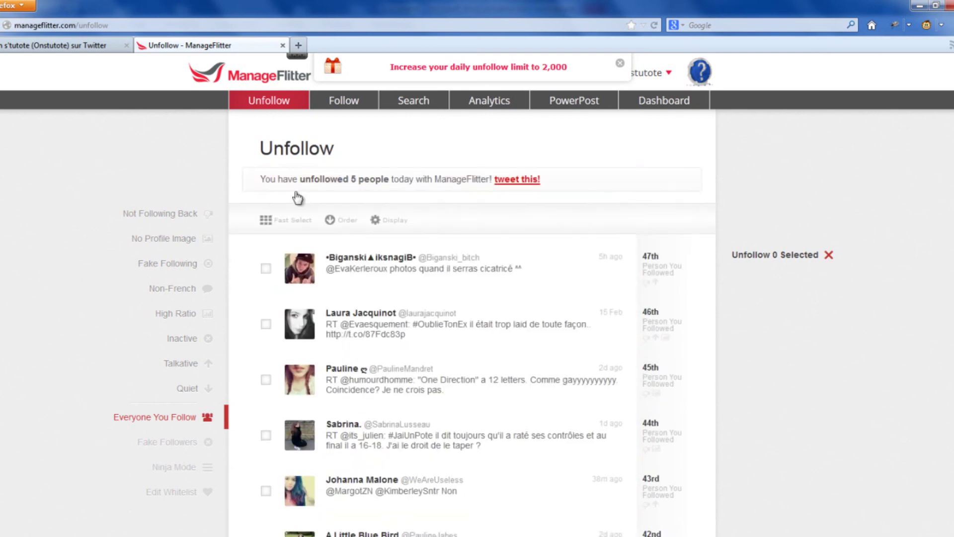
Review the accounts under the Not Following Back and No Profile Image filters.
left_click(189, 217)
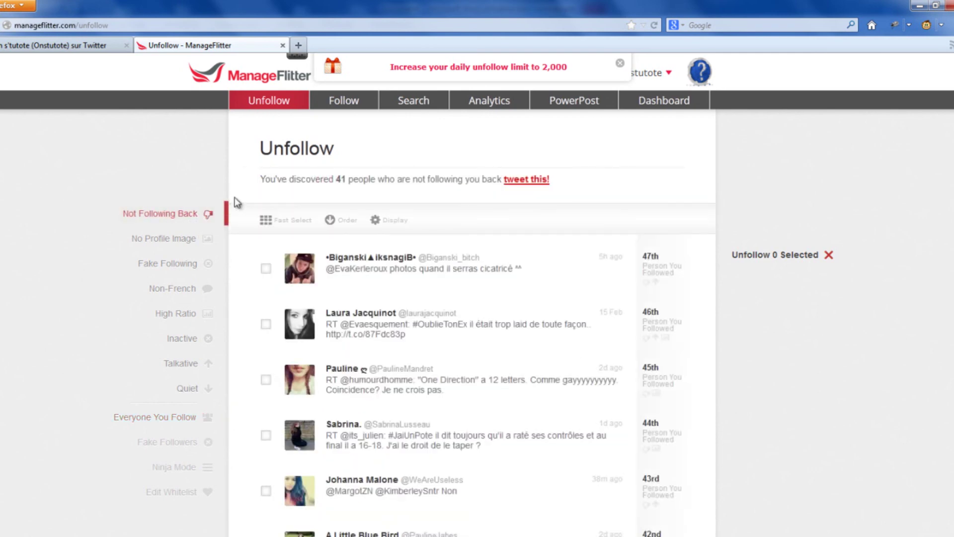
left_click(182, 244)
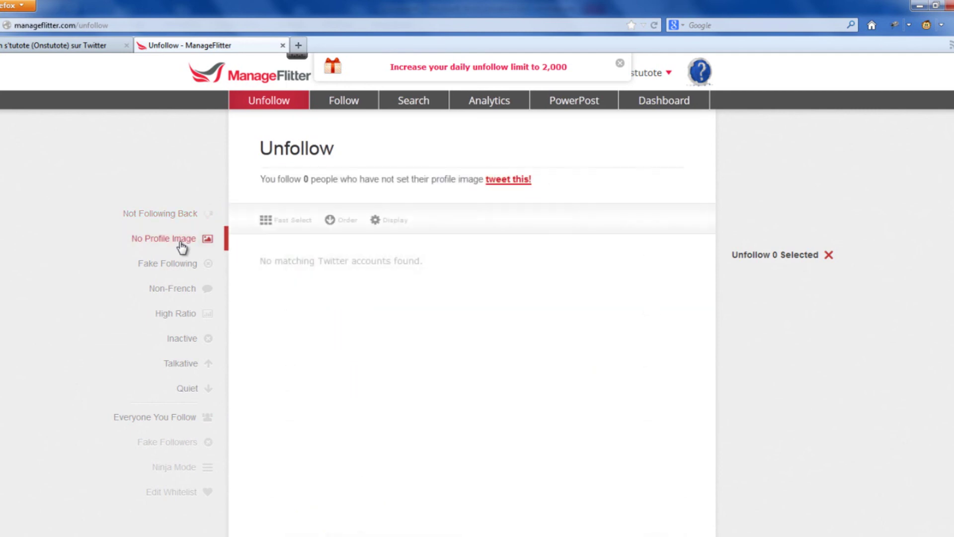